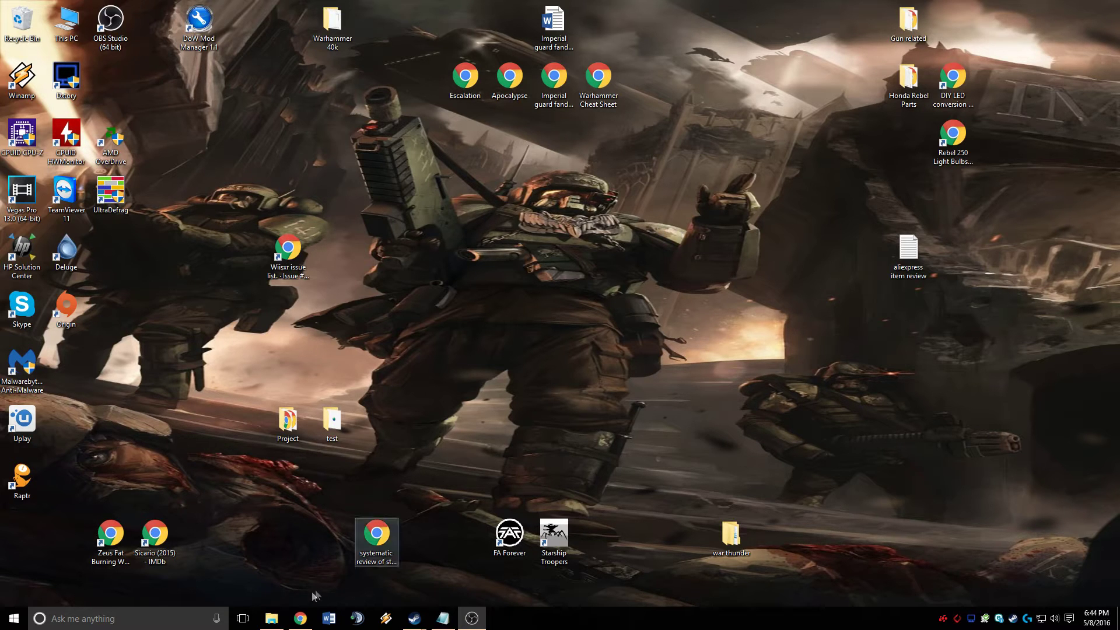
Open the global settings file from the Empire Interactive > SST > Settings folder in Documents
click(271, 618)
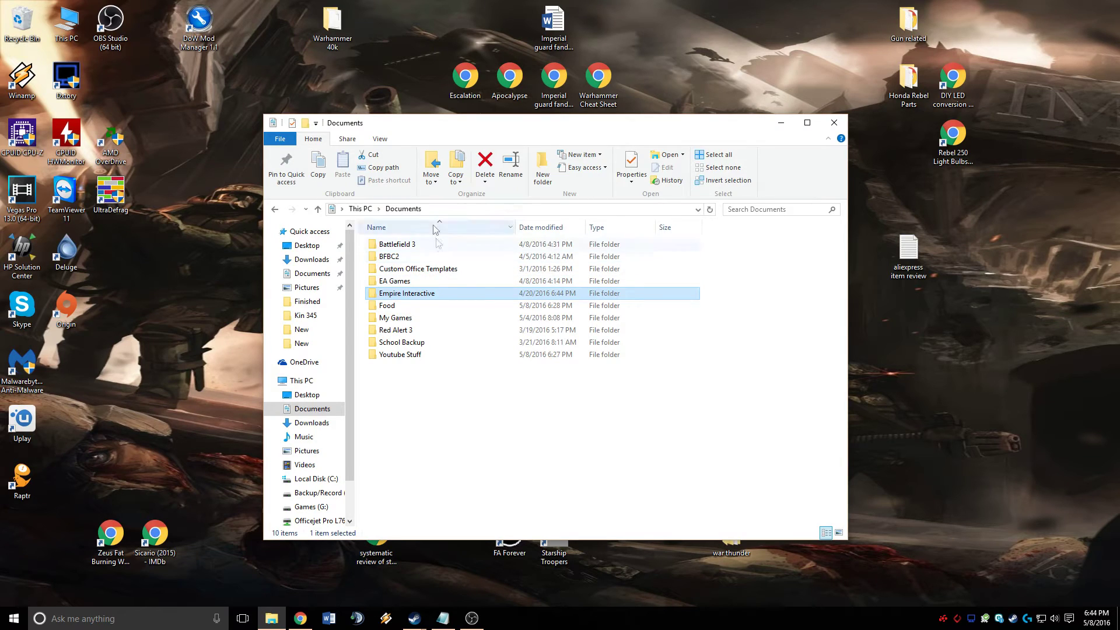
double_click(409, 297)
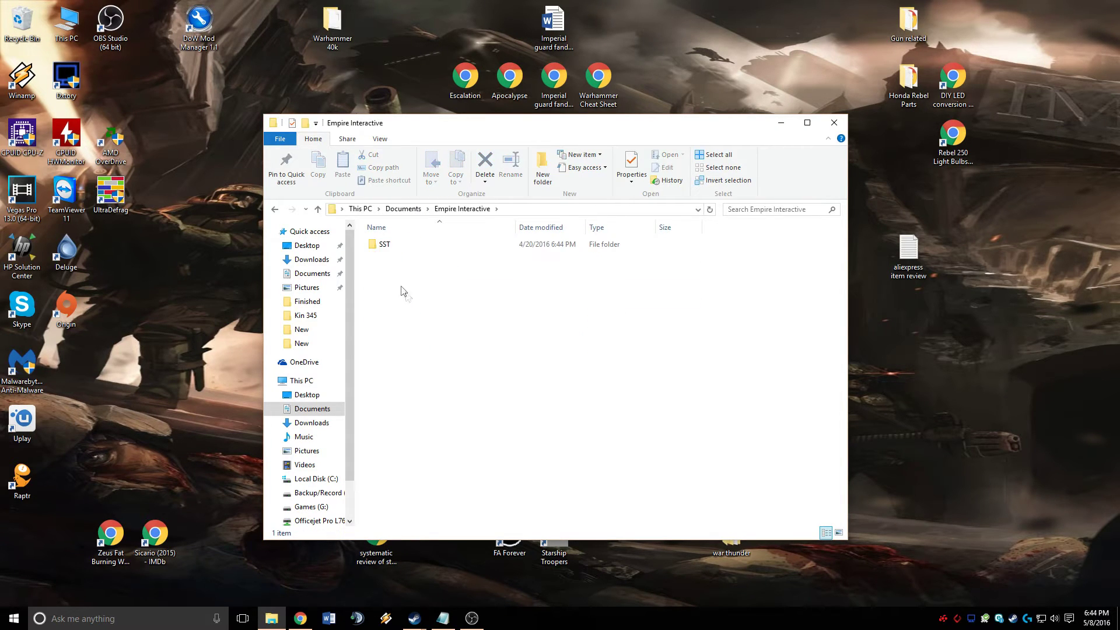
double_click(403, 247)
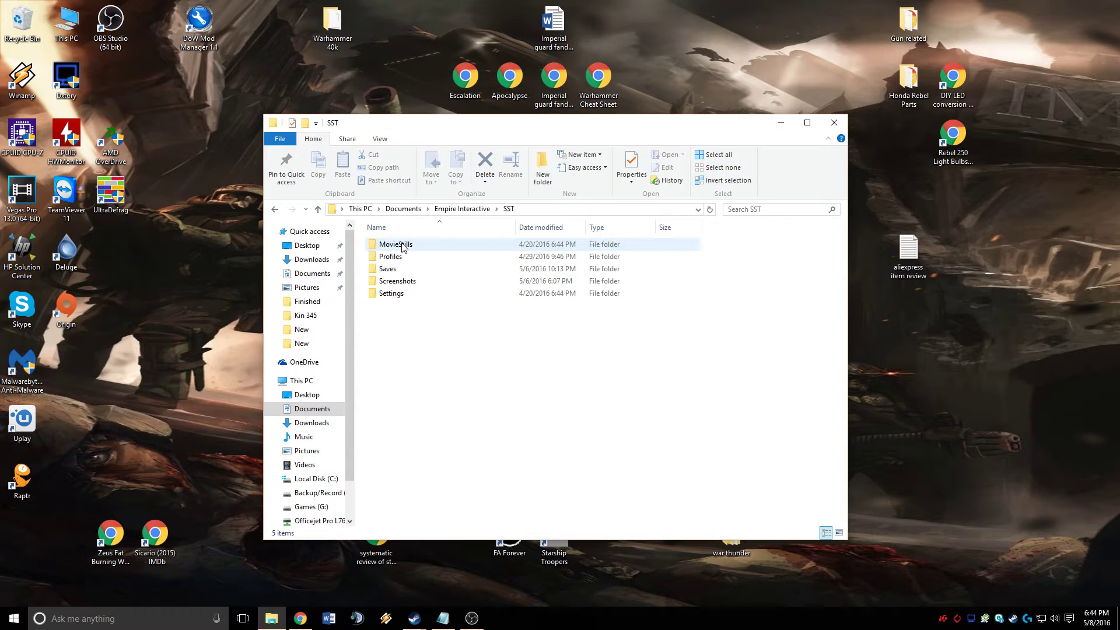
double_click(416, 298)
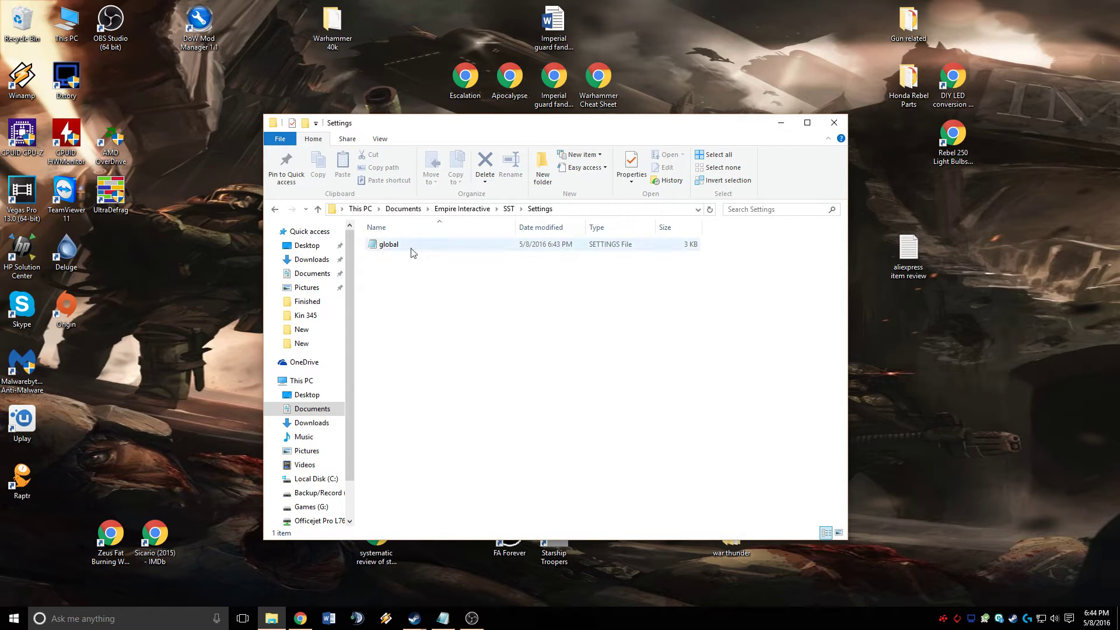
double_click(413, 251)
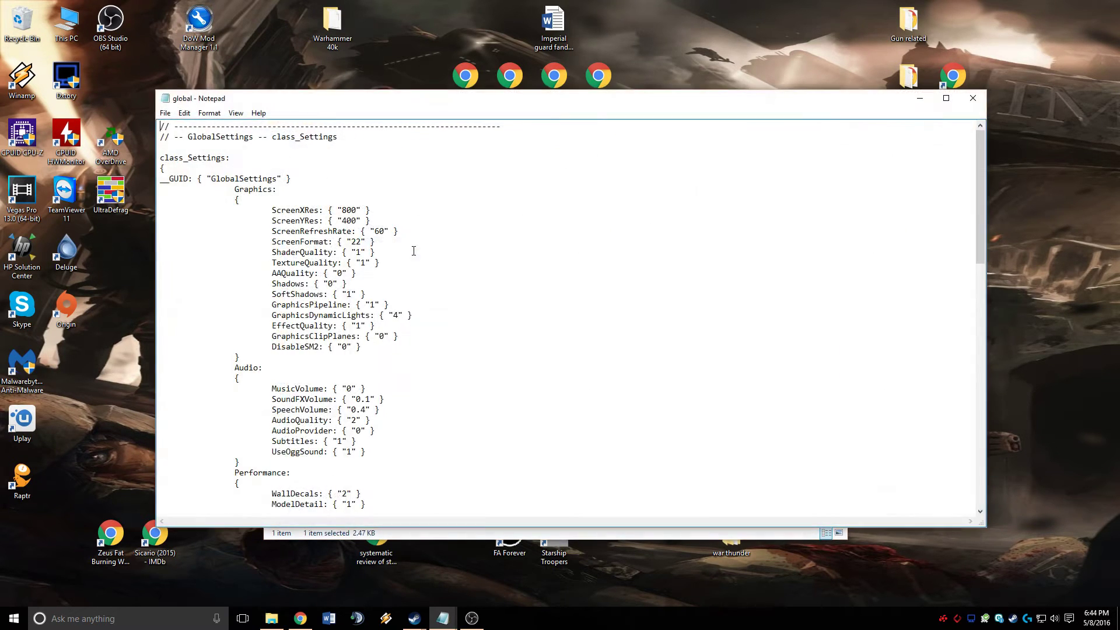
Set ScreenXRes to 1920 and ScreenYRes to 1080 in the Graphics section
drag(342, 209, 356, 207)
drag(272, 211, 355, 208)
text(1920)
drag(342, 221, 357, 220)
text(1080)
click(499, 263)
Set the Glow value to "0" in the Other section of the settings file
scroll(336, 236, down, 15)
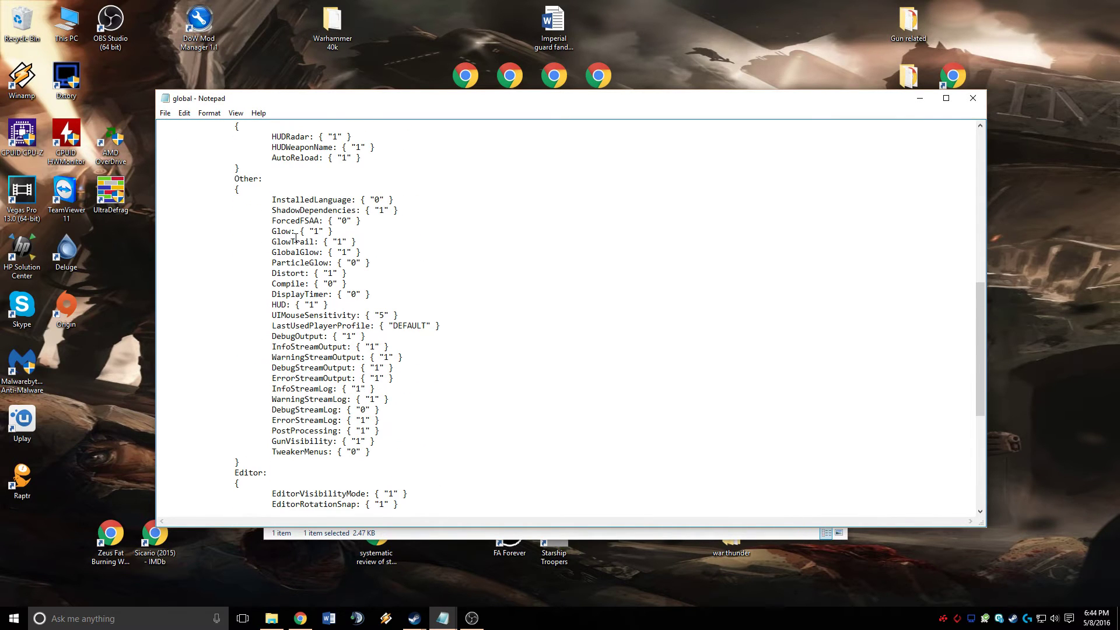
double_click(248, 179)
click(239, 189)
key(BackSpace)
text(0)
key(BackSpace)
key(Delete)
text(0")
Set GlowTrail, Distort and PostProcessing to "0" in the Other section
double_click(341, 241)
text(0)
click(332, 272)
key(BackSpace)
text(0)
key(BackSpace)
text(0)
click(423, 276)
Save the edited global settings file and close it
click(166, 112)
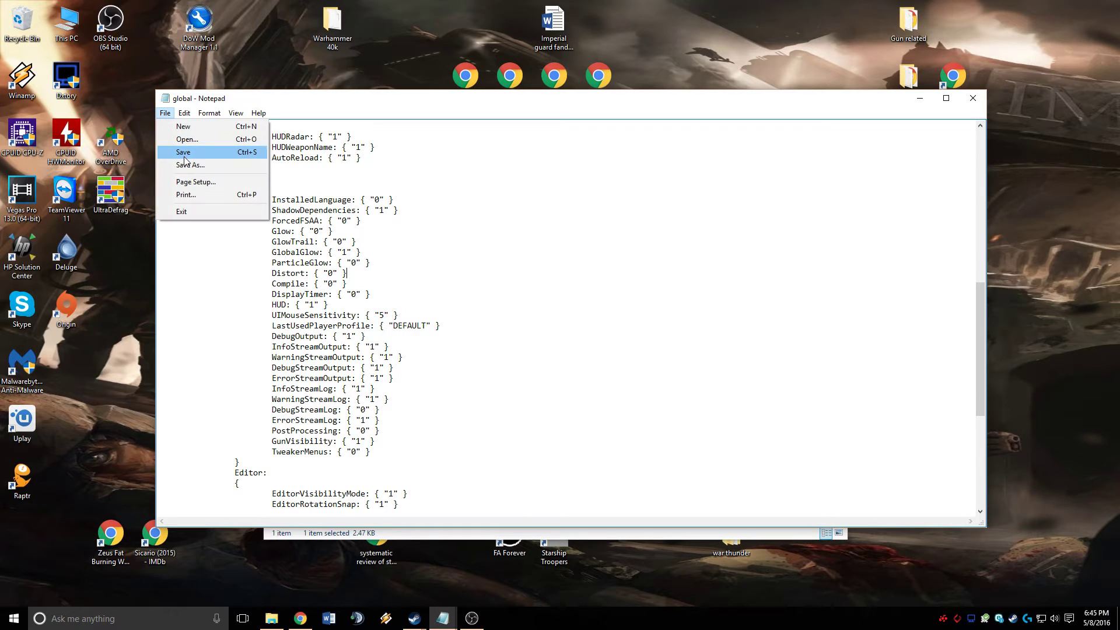
click(185, 153)
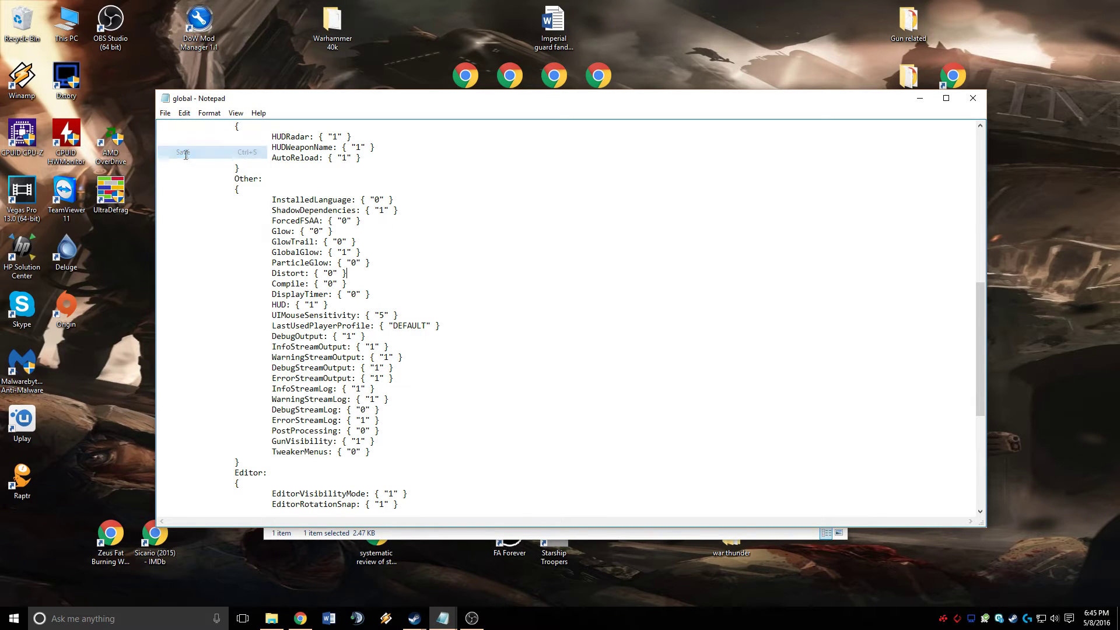
click(973, 103)
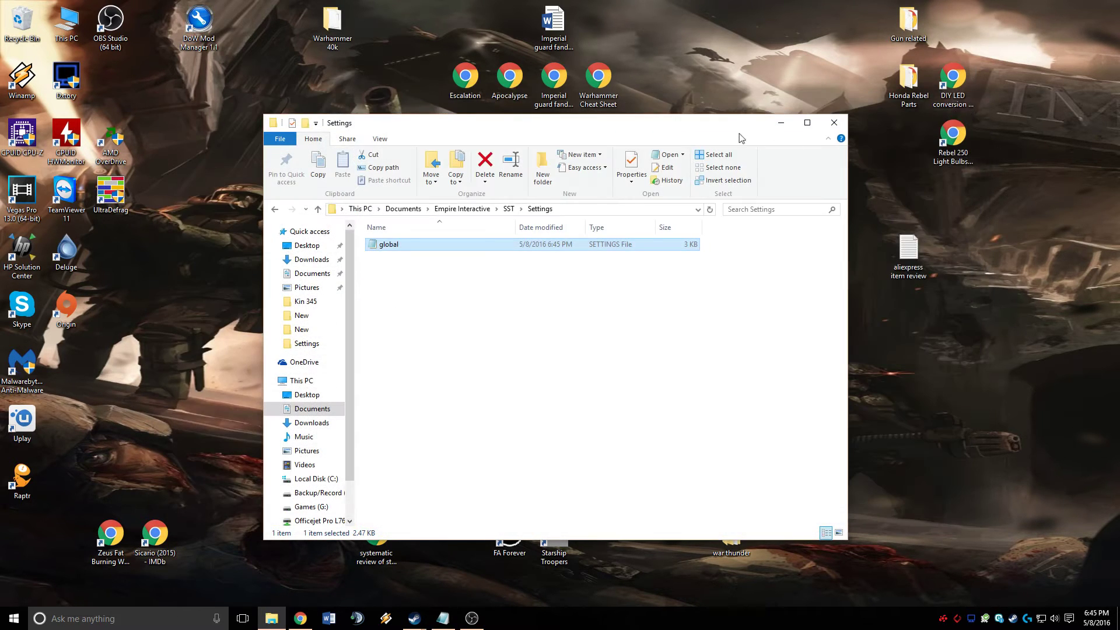
drag(740, 131, 612, 121)
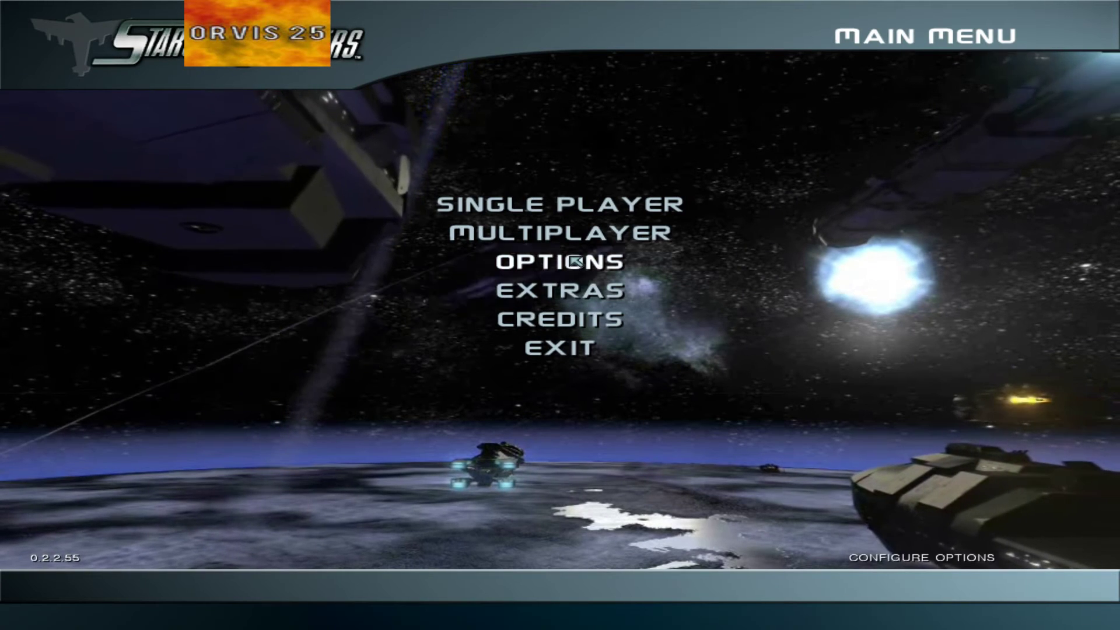
Open the options from the Starship Troopers game's main menu
click(549, 260)
click(528, 239)
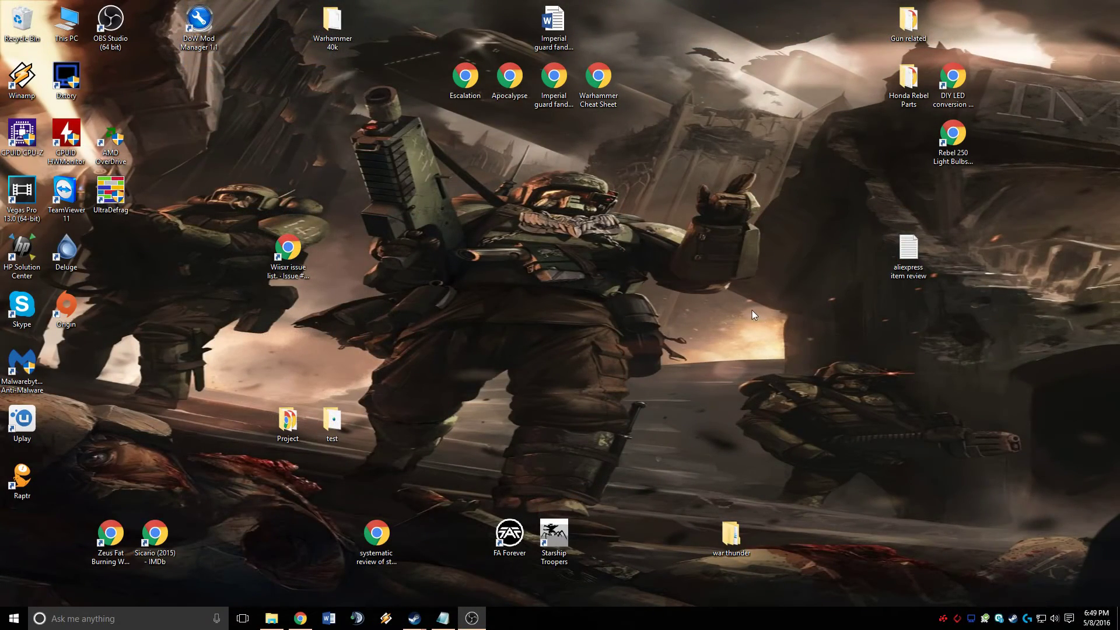
Open the Starship Troopers shortcut's file location and go into the ST folder
right_click(566, 538)
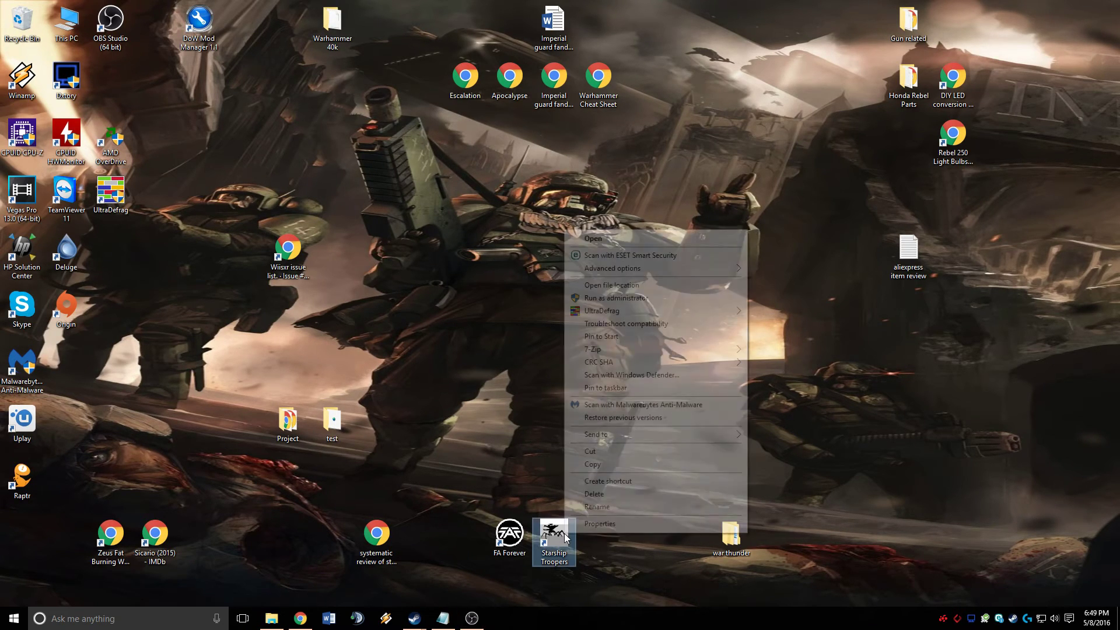
click(627, 291)
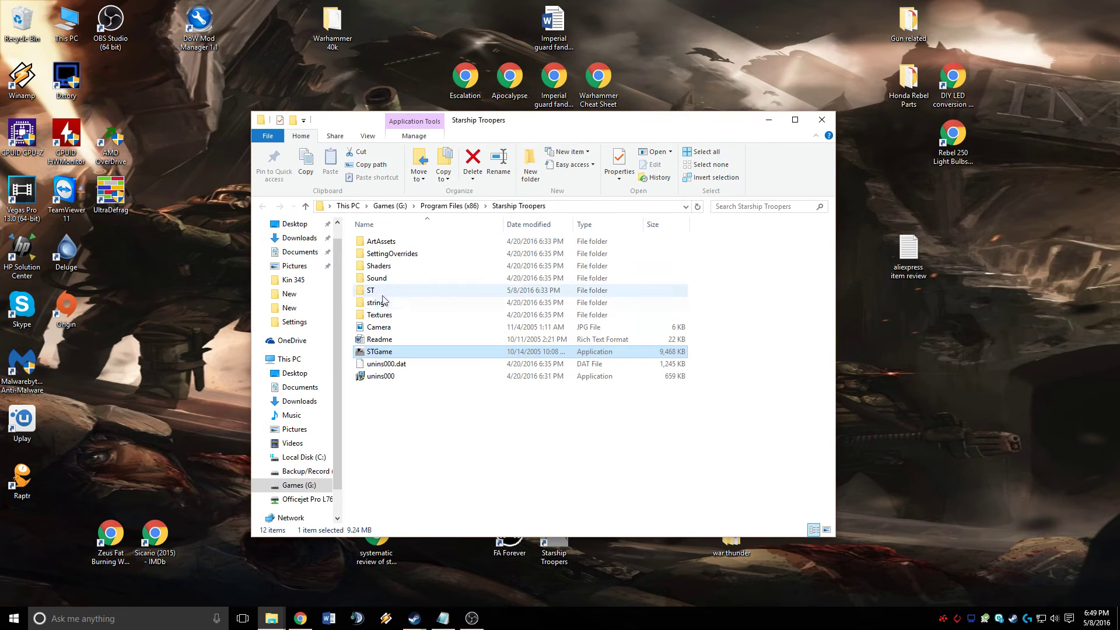
double_click(376, 292)
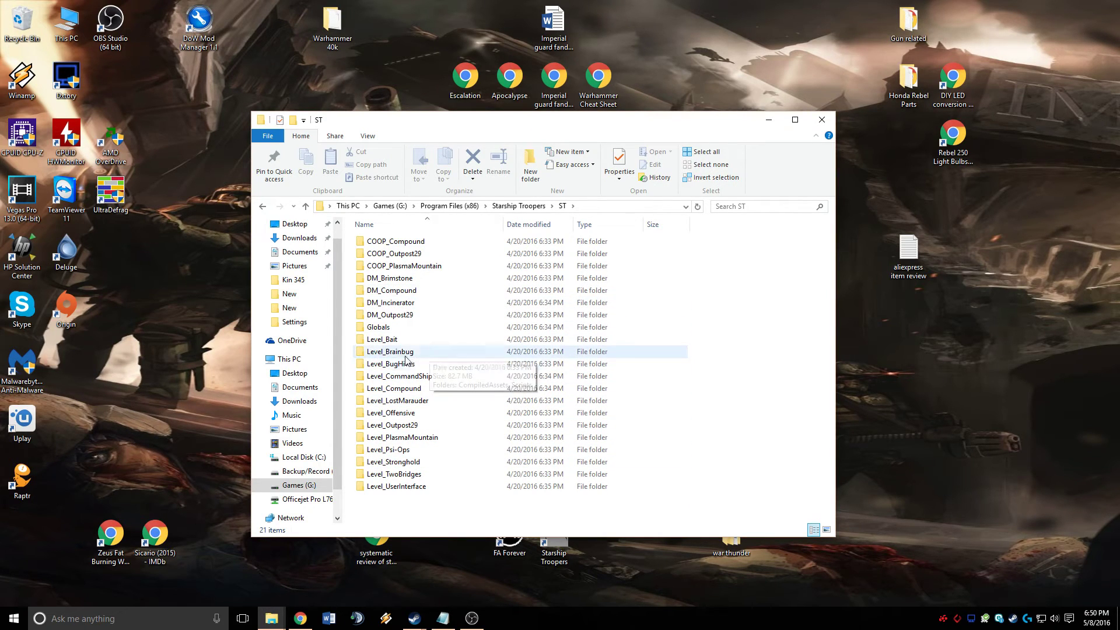
Rename the Level_Brainbug folder as Level_BrainBug and close the folder window
mouse_move(374, 356)
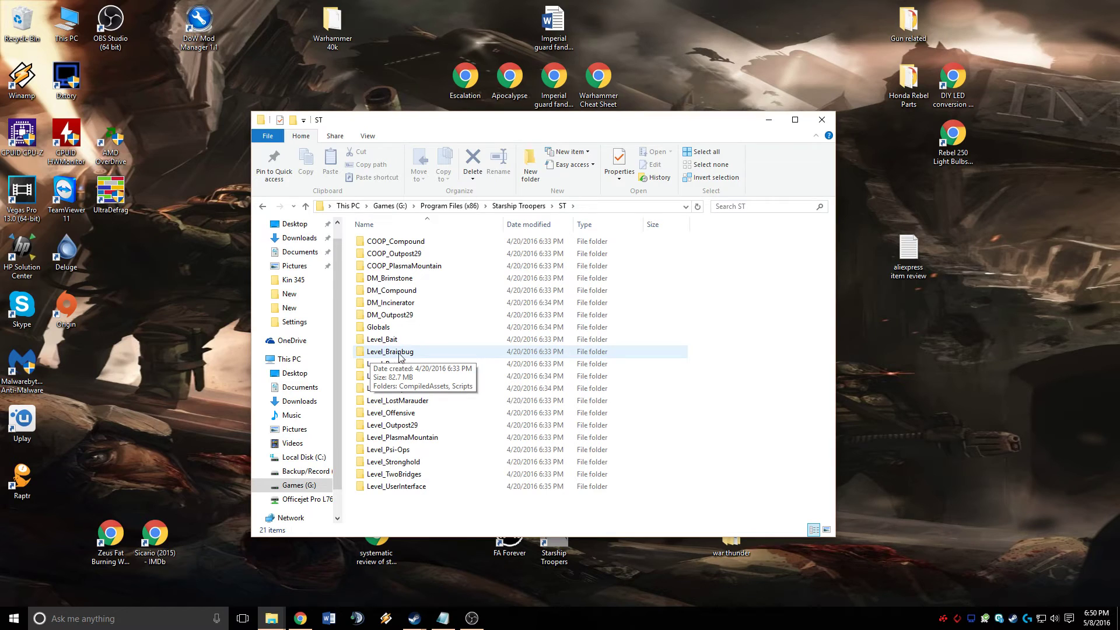
click(425, 357)
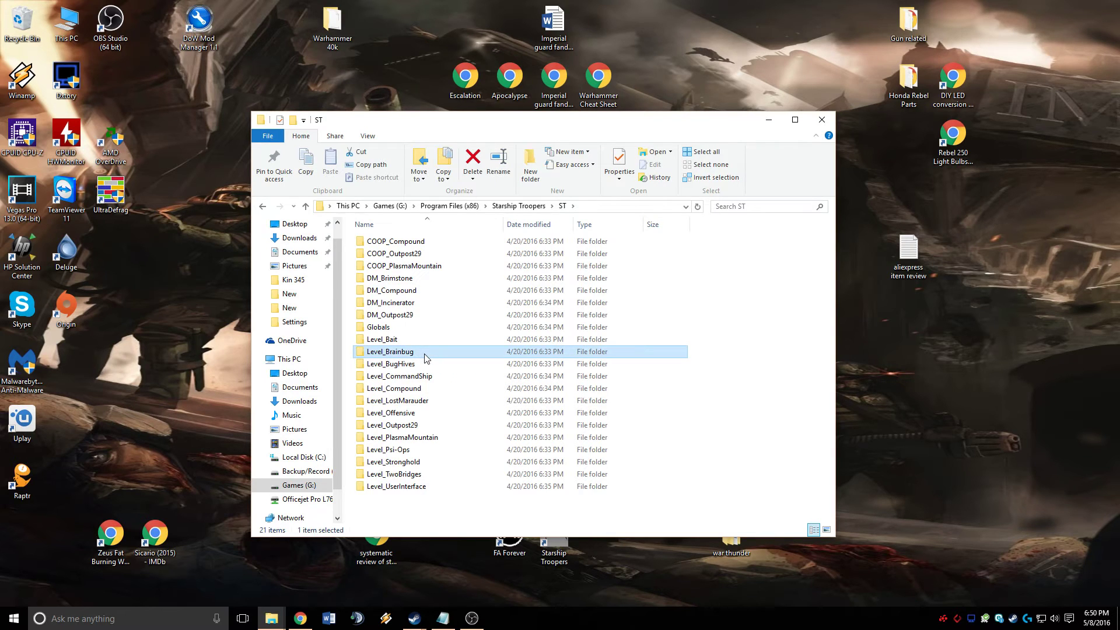
click(425, 357)
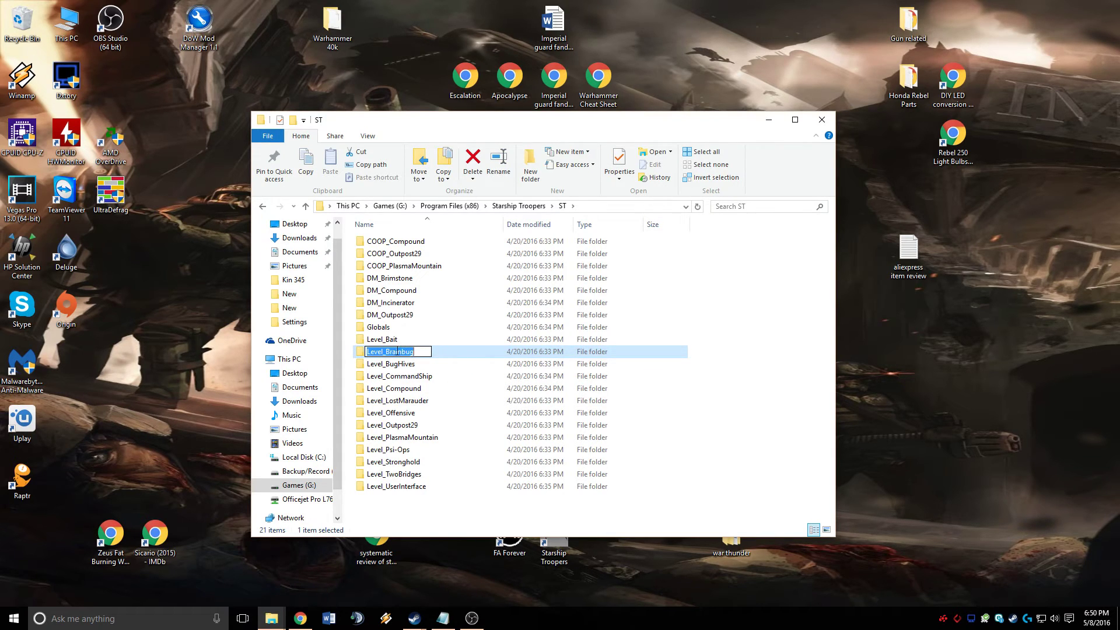
click(386, 351)
click(404, 351)
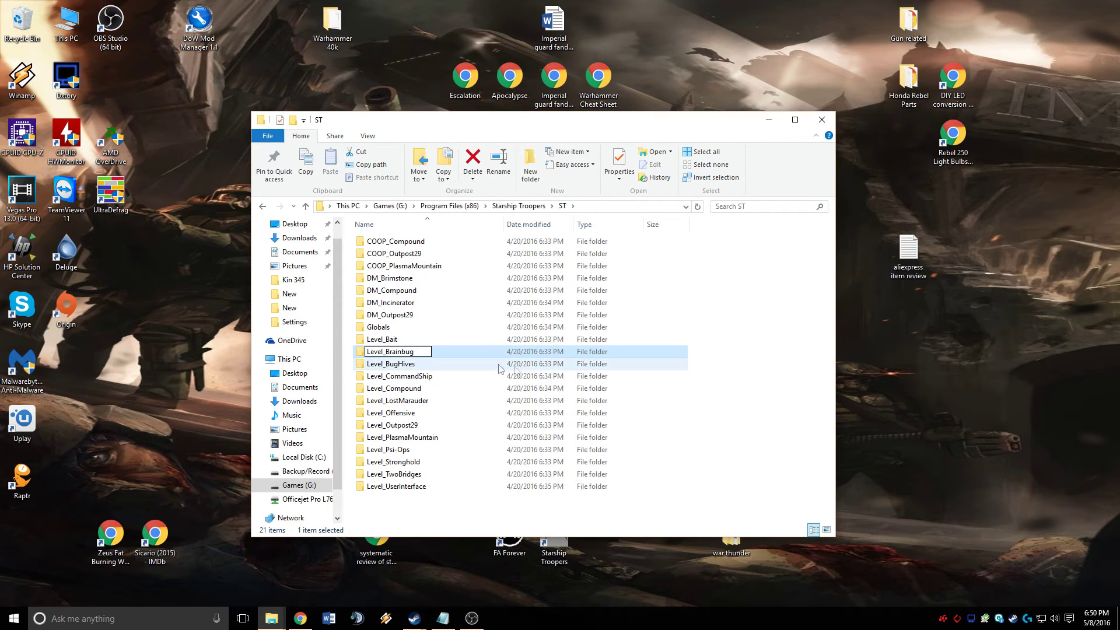
key(BackSpace)
text(B)
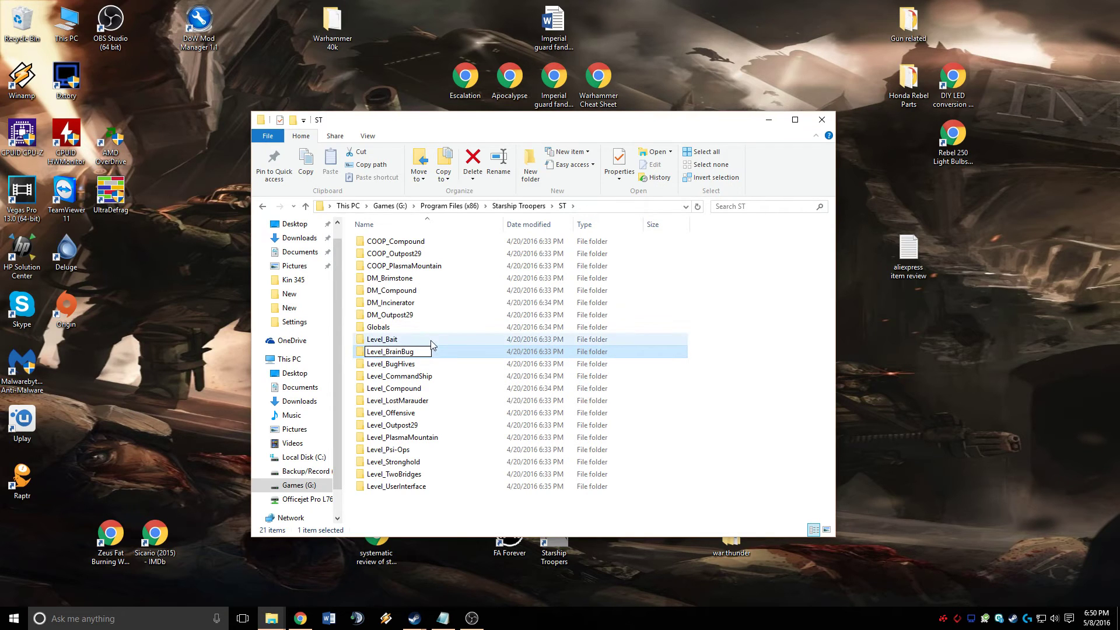
click(461, 340)
click(738, 363)
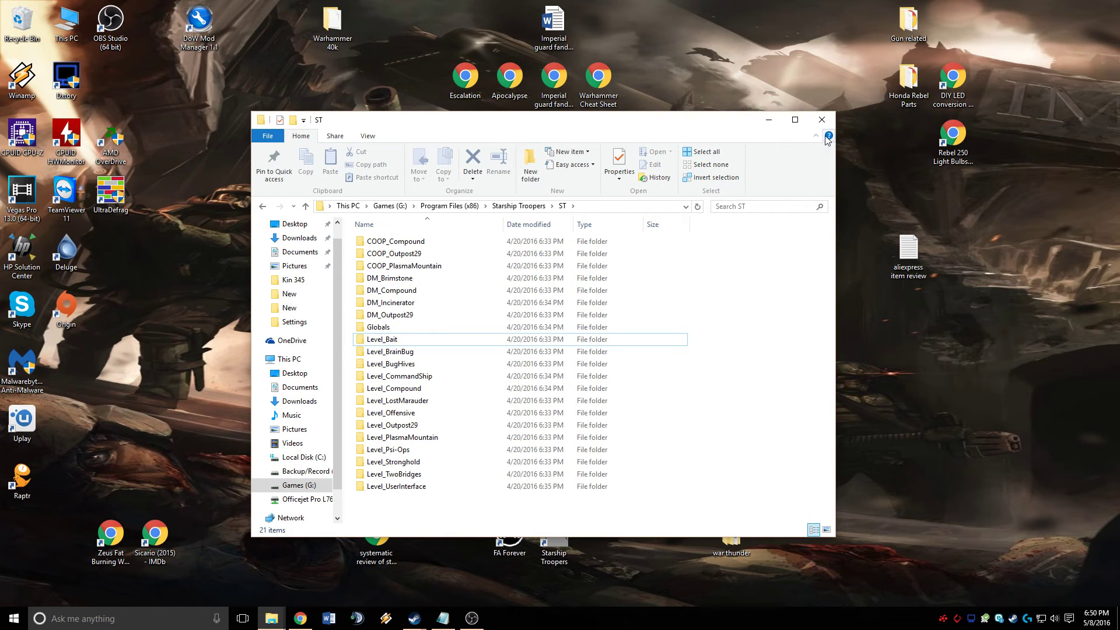
click(822, 120)
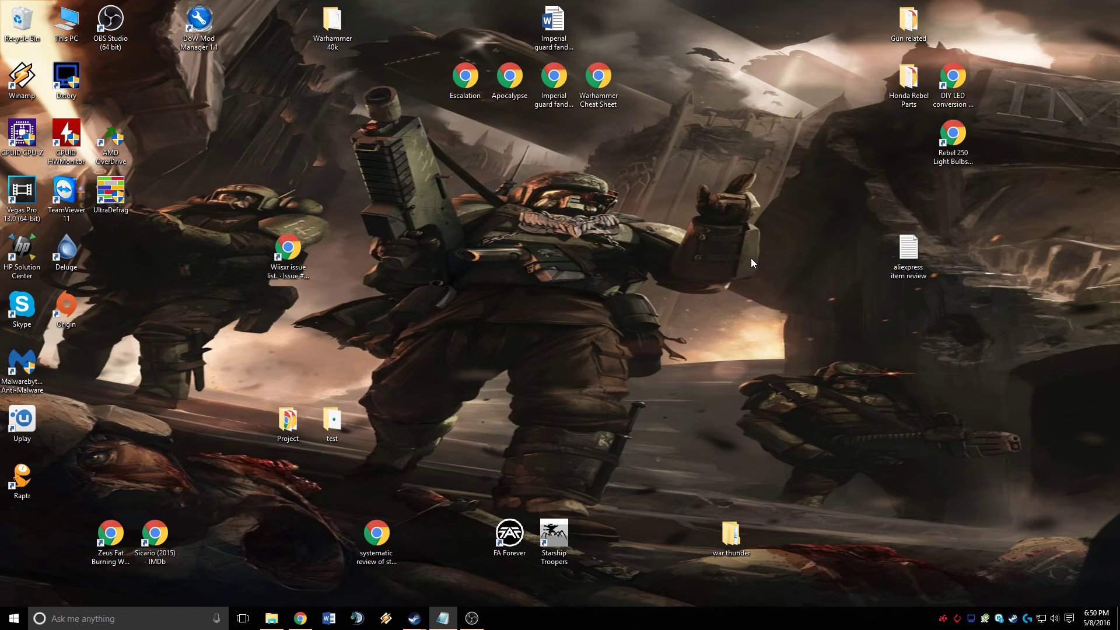